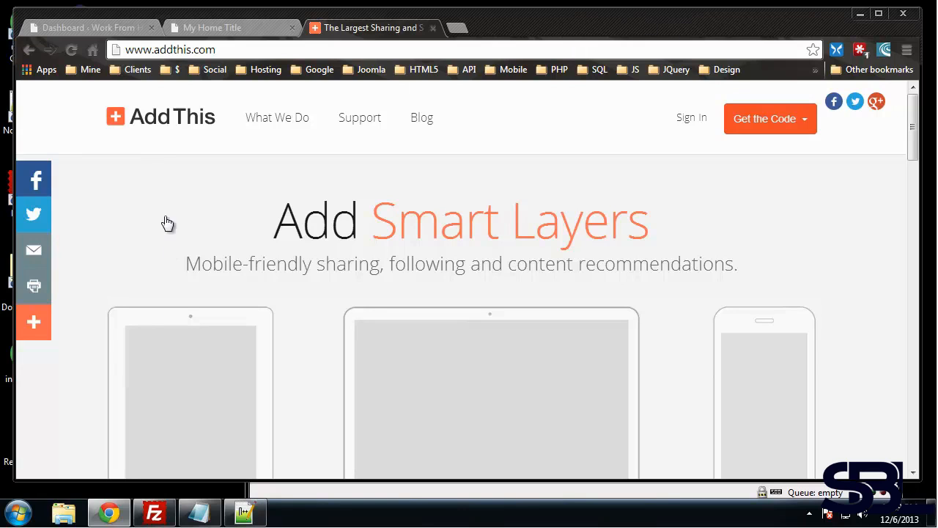
- Sign in to the AddThis website and look over the Daily AddThis Activity chart in the analytics summary
scroll(138, 196, down, 3)
scroll(213, 230, up, 3)
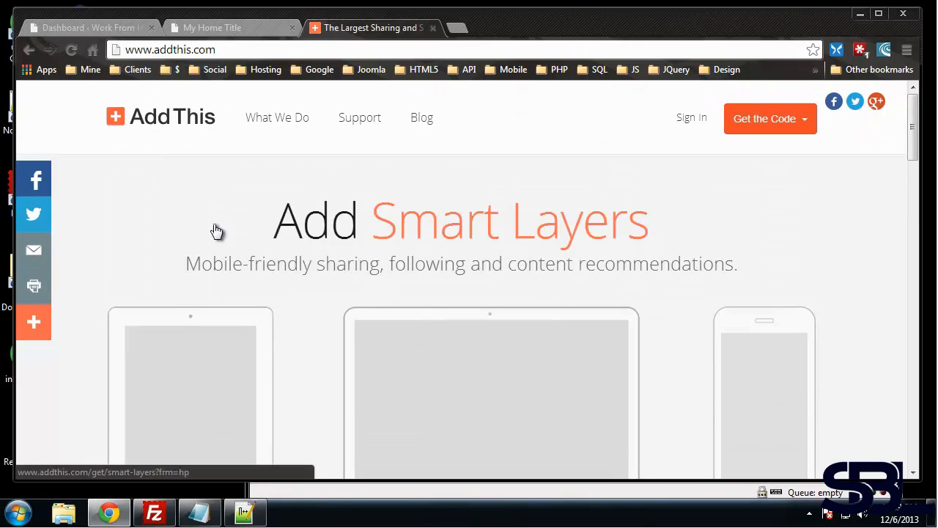
mouse_move(765, 132)
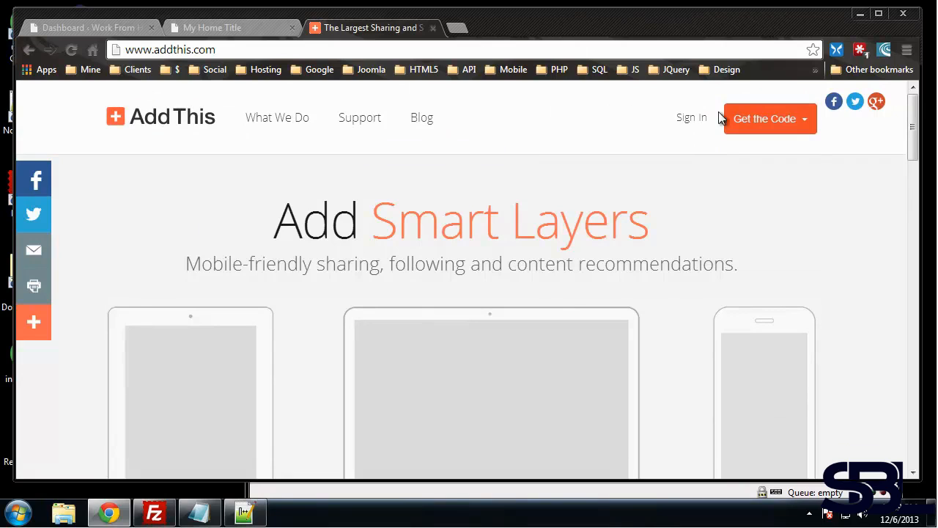
click(692, 121)
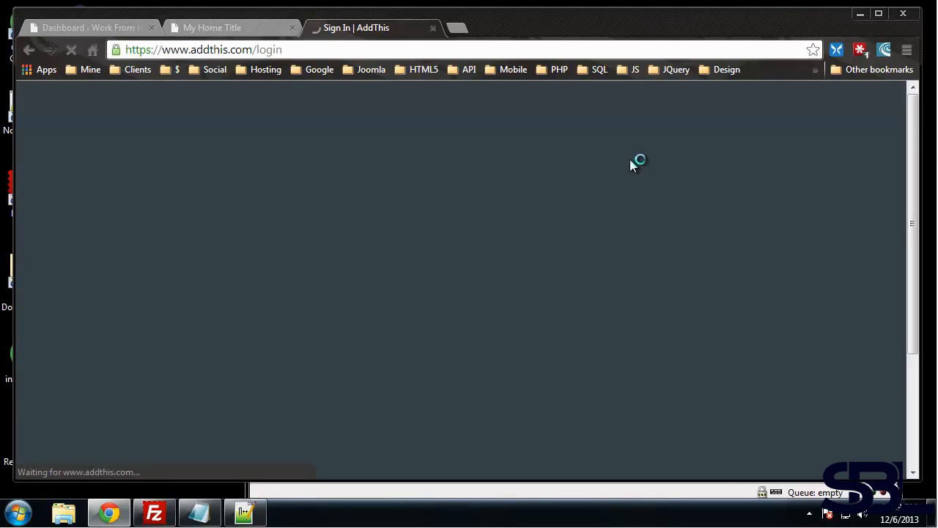
scroll(515, 265, down, 3)
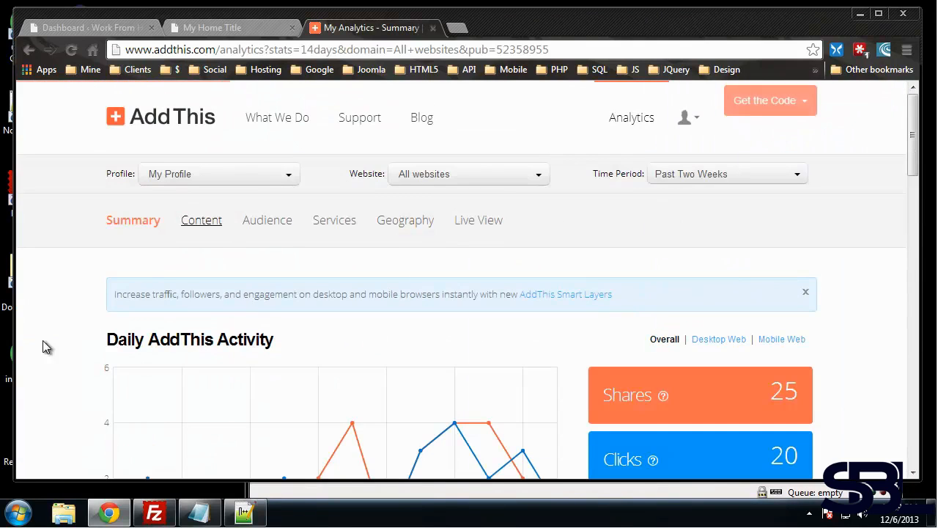
scroll(191, 241, down, 2)
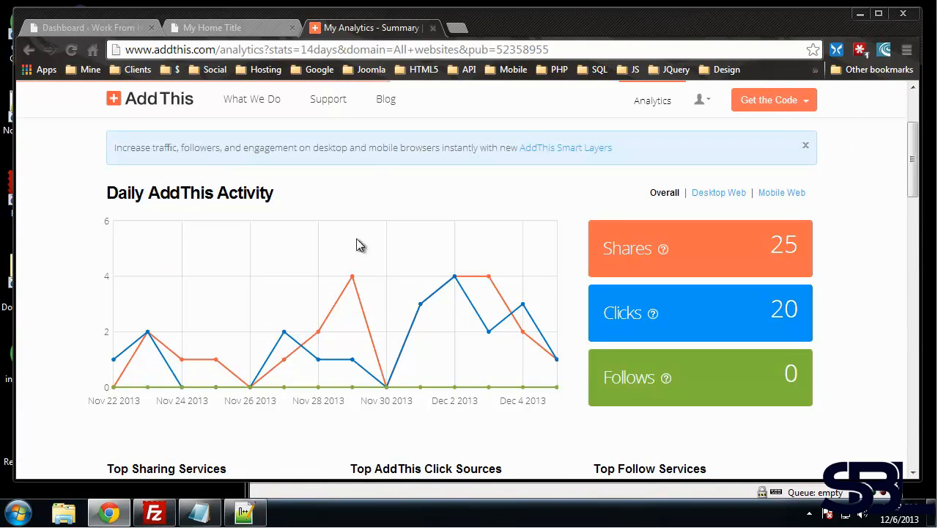
scroll(506, 315, up, 2)
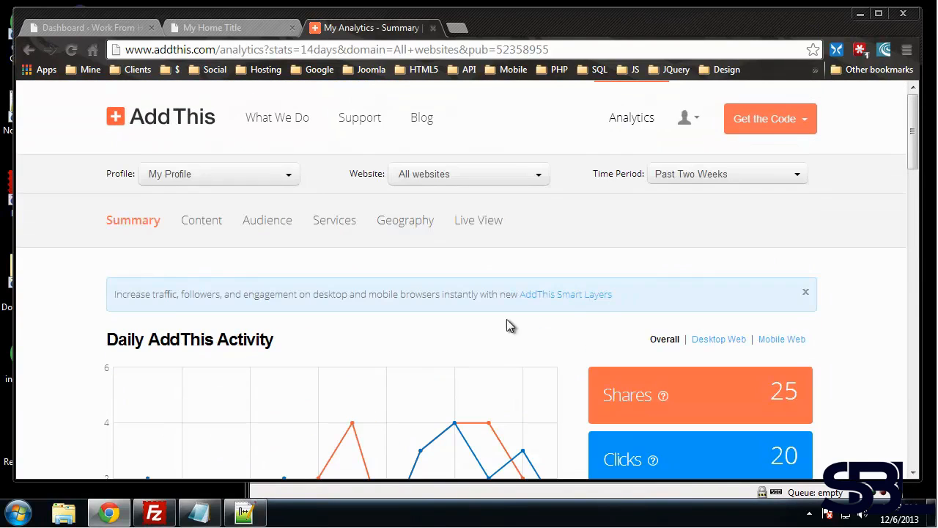
- Get the AddThis Share Buttons code for WordPress and read the installation instructions up to step 5
click(779, 125)
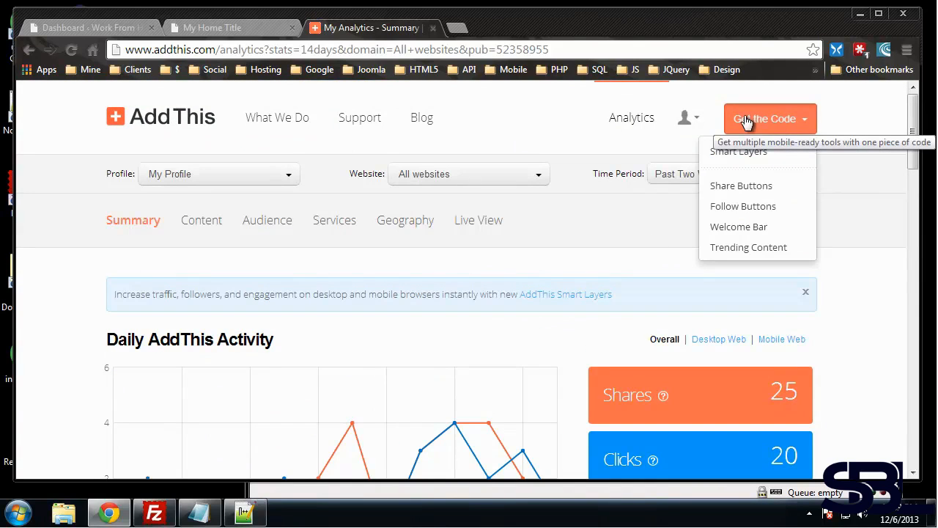
click(775, 186)
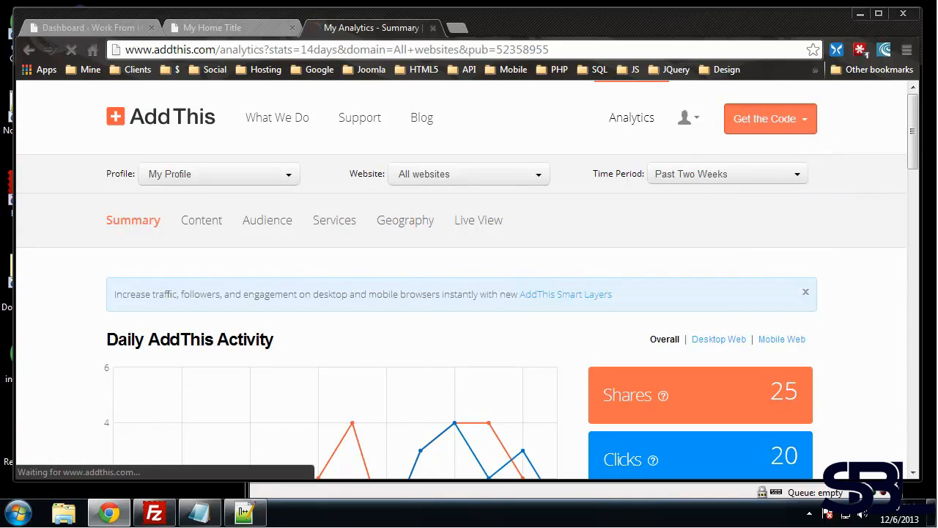
scroll(718, 198, down, 5)
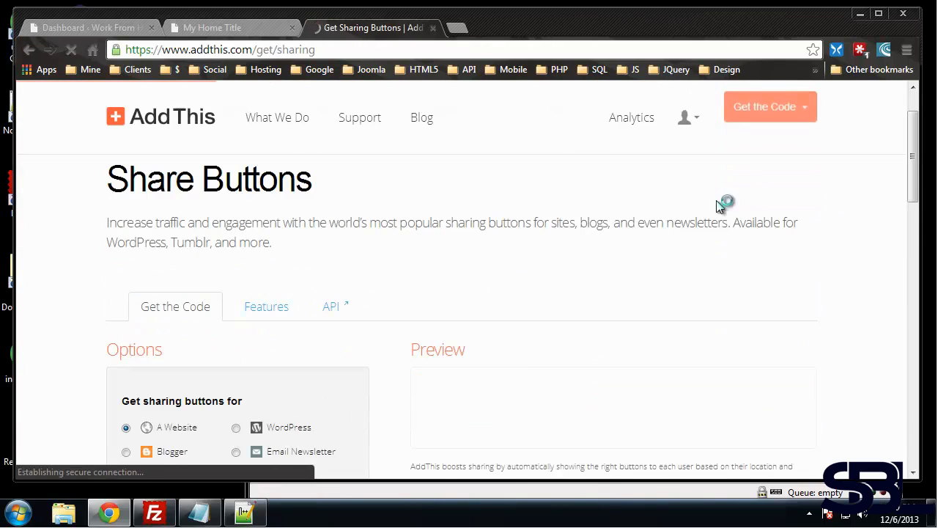
scroll(716, 190, up, 1)
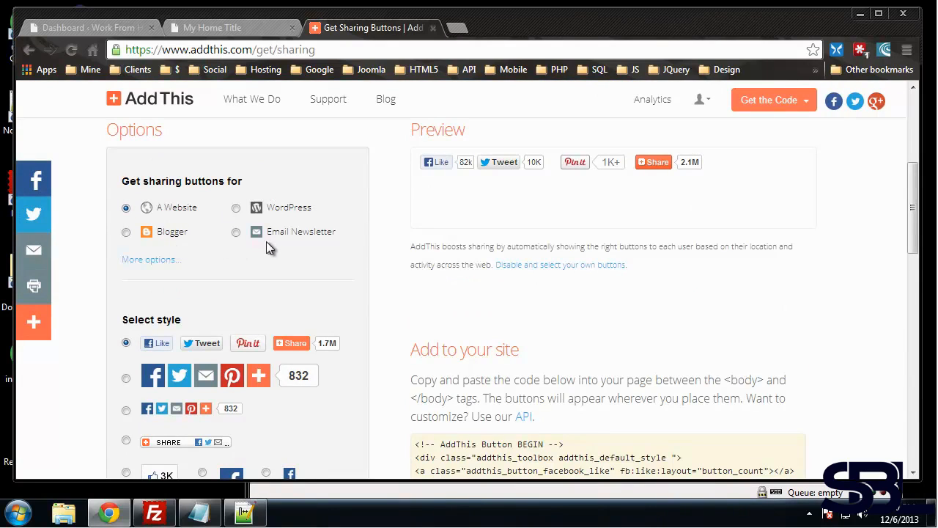
click(236, 209)
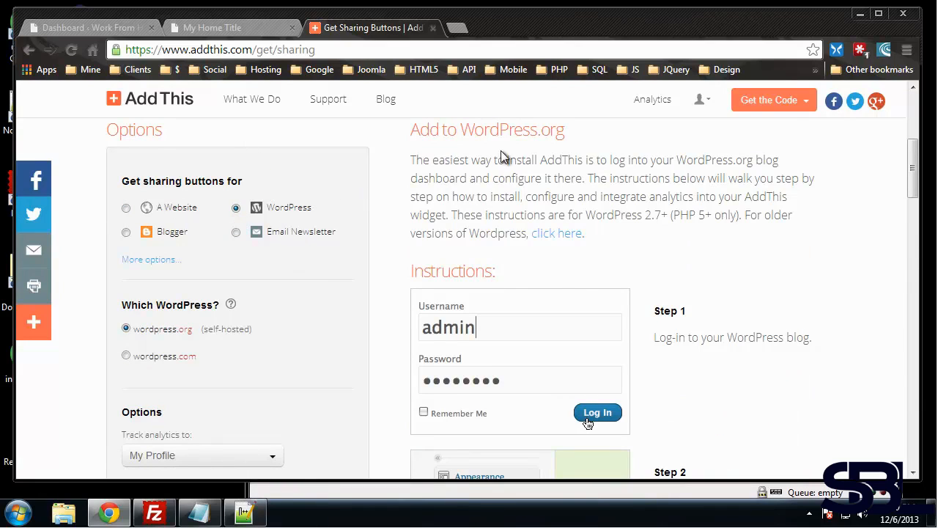
scroll(513, 169, up, 1)
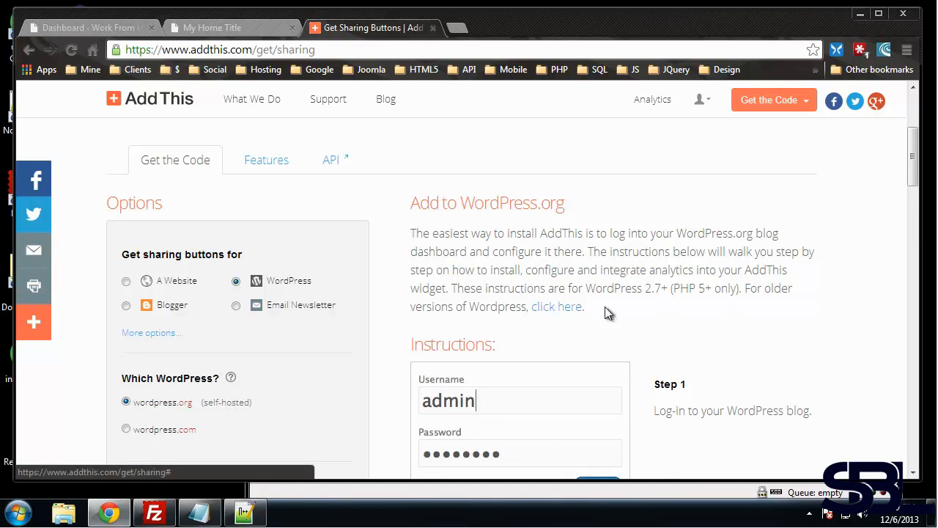
scroll(608, 314, down, 3)
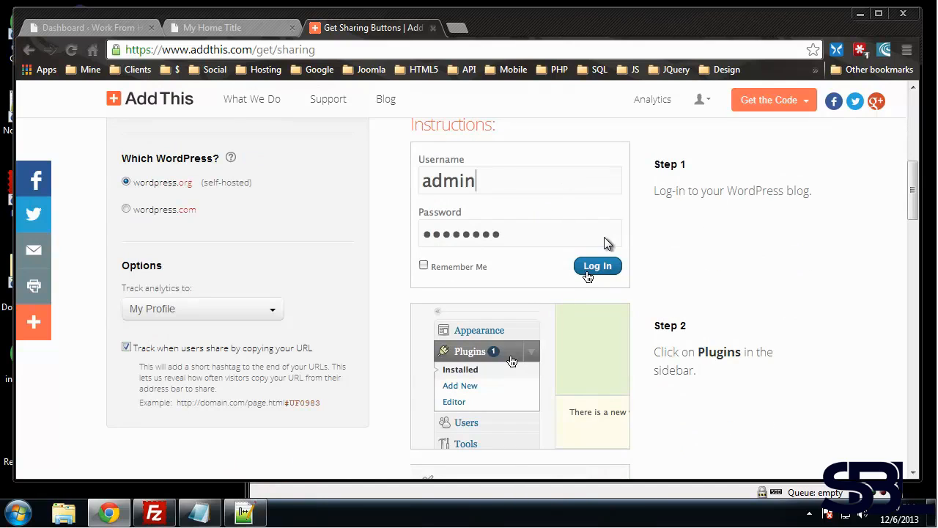
scroll(632, 250, down, 4)
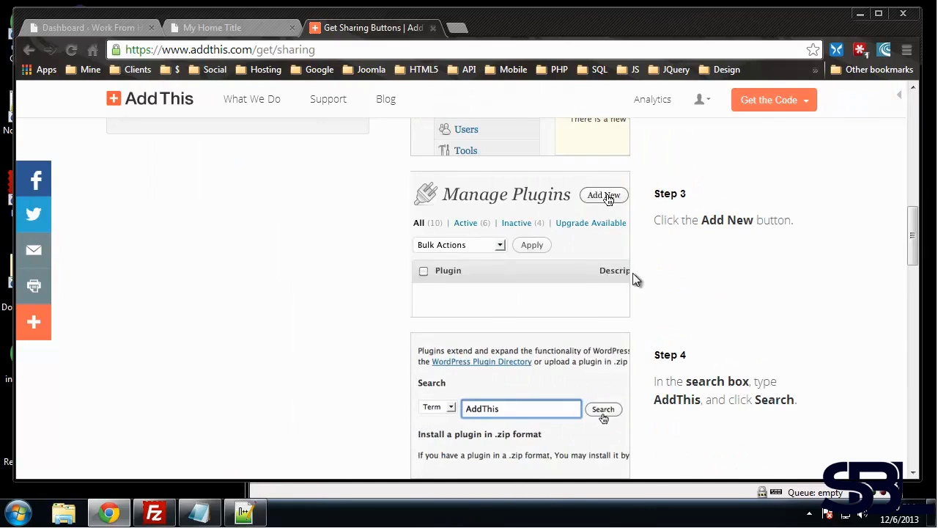
scroll(660, 282, down, 1)
scroll(688, 279, down, 1)
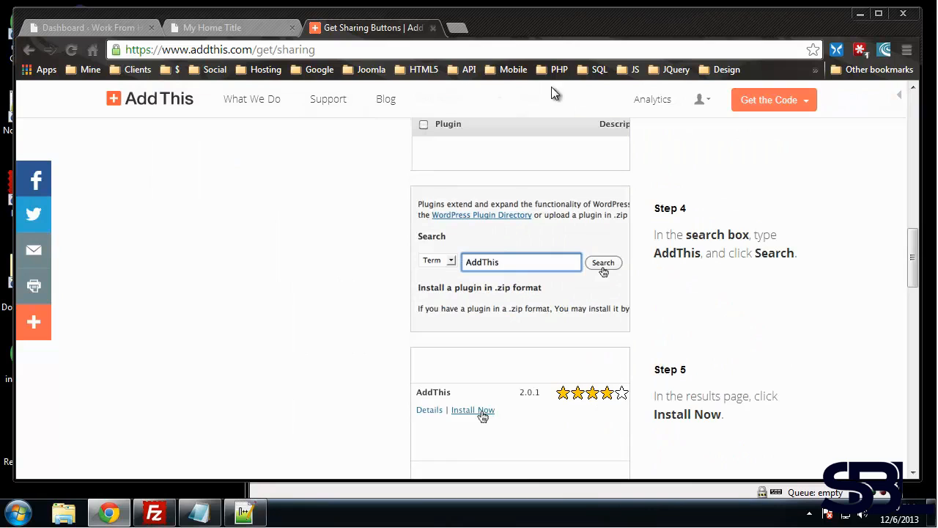
- In the WordPress dashboard, search for new plugins with "addthis" and install and activate Share Buttons by AddThis
click(88, 28)
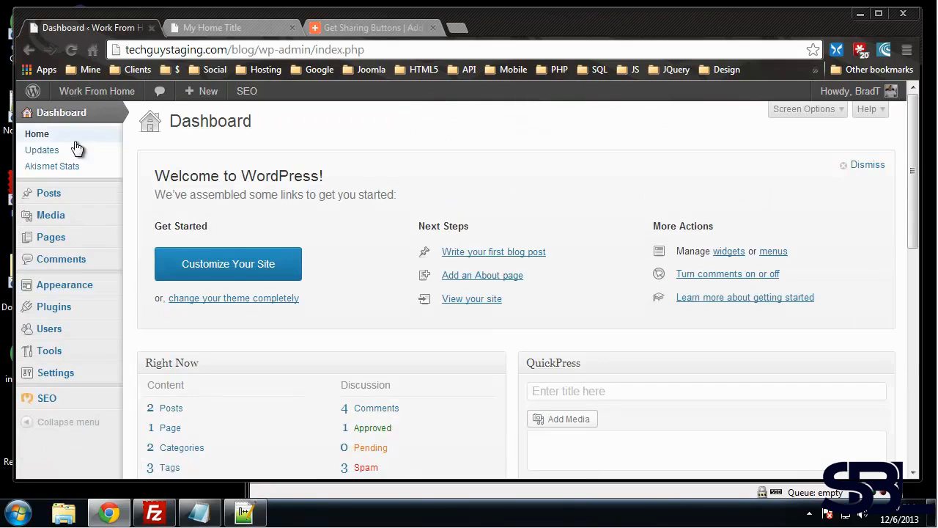
click(57, 311)
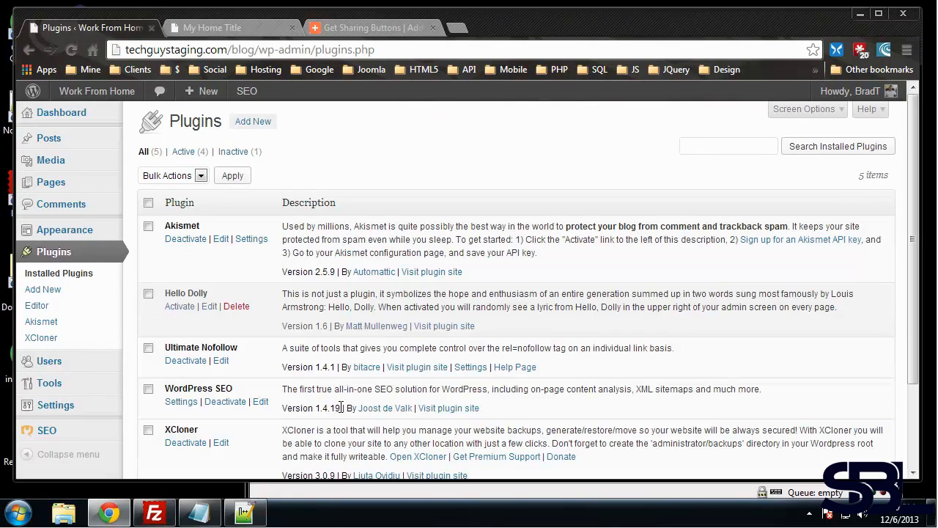
click(252, 123)
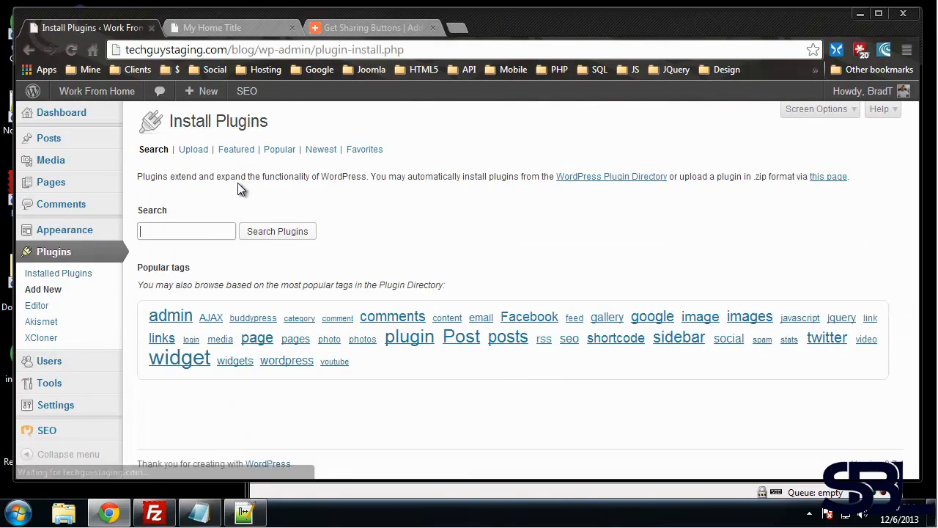
click(168, 235)
text(addthis)
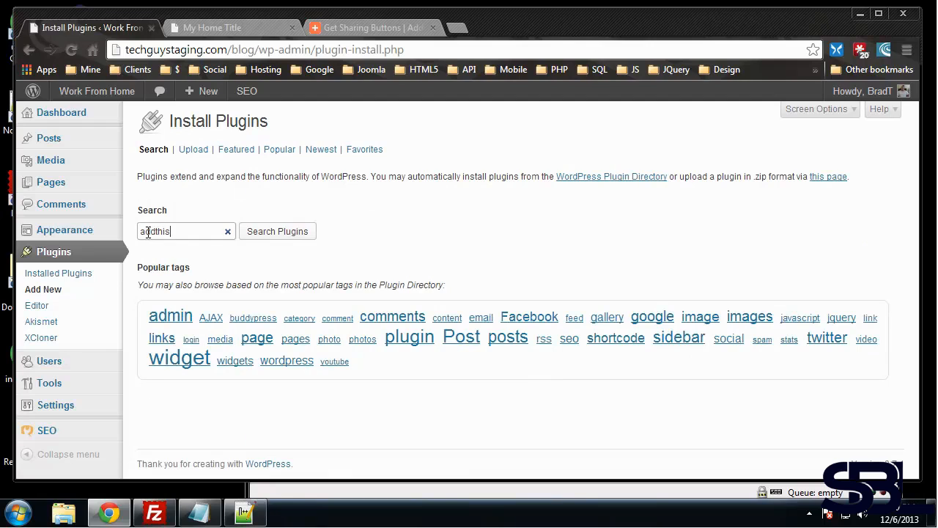
key(Return)
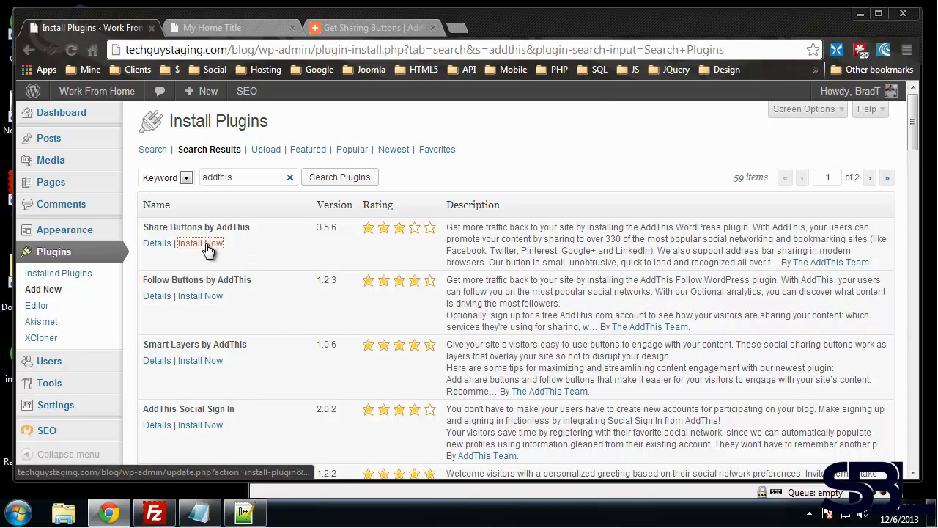
click(199, 243)
click(503, 139)
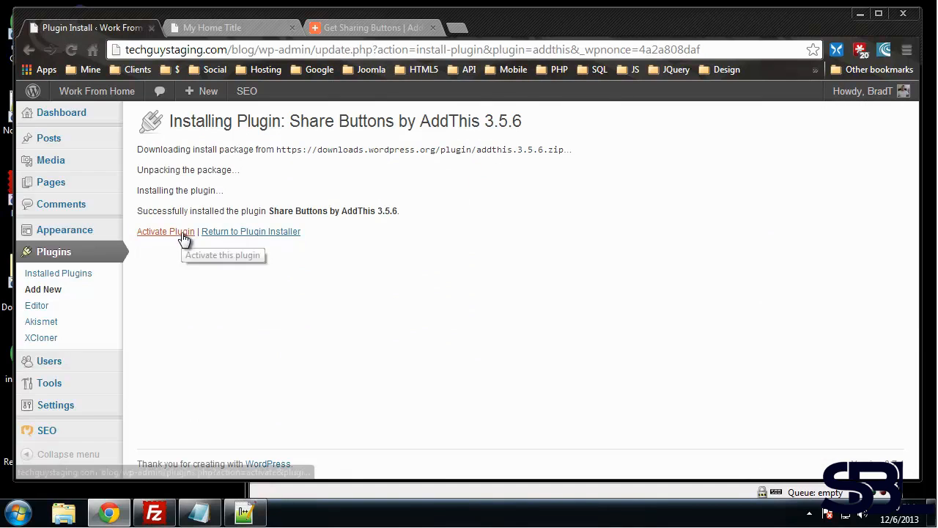
- Read the remaining AddThis instructions up to step 9 and open the AddThis Share settings in the WordPress dashboard
click(360, 30)
scroll(505, 231, down, 5)
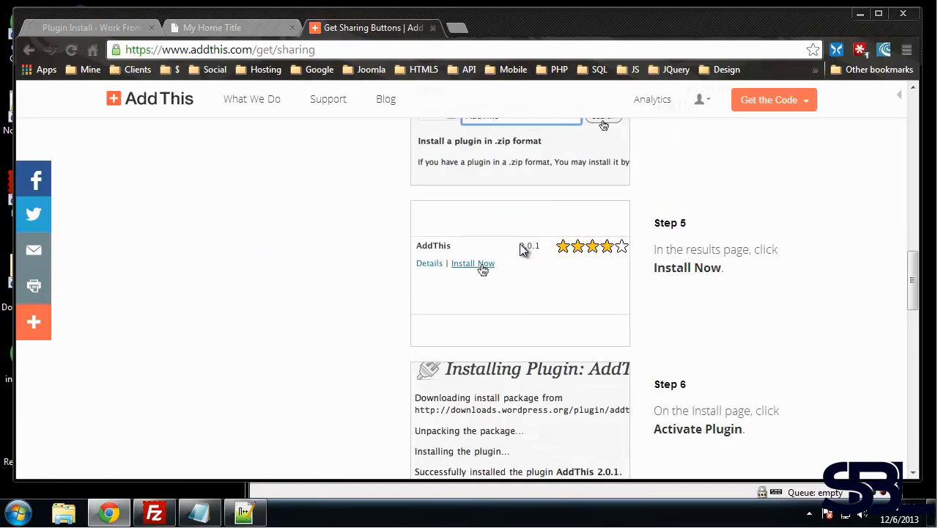
scroll(525, 245, down, 2)
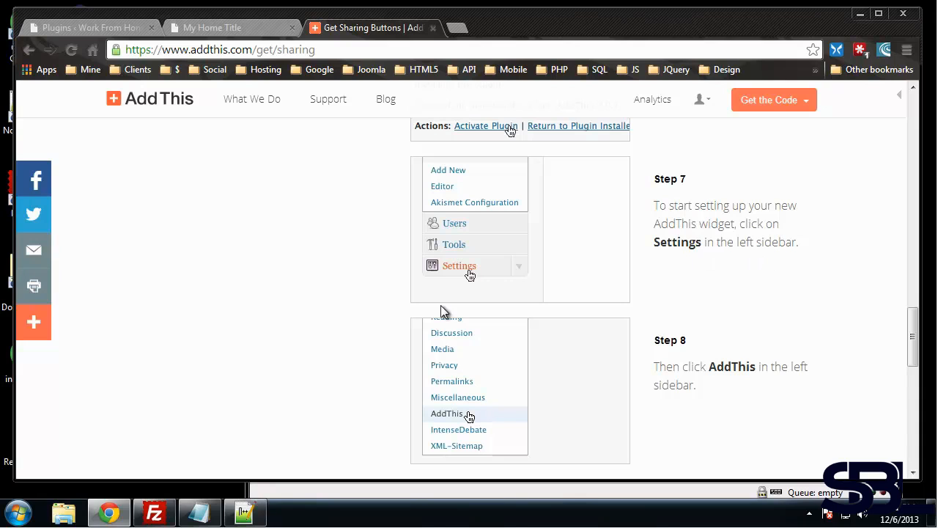
scroll(511, 352, down, 2)
scroll(558, 334, down, 1)
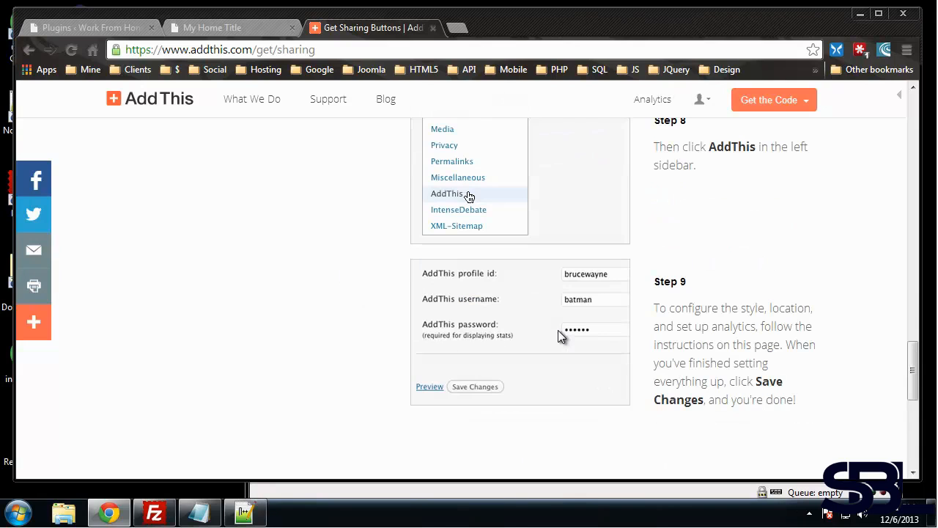
click(118, 29)
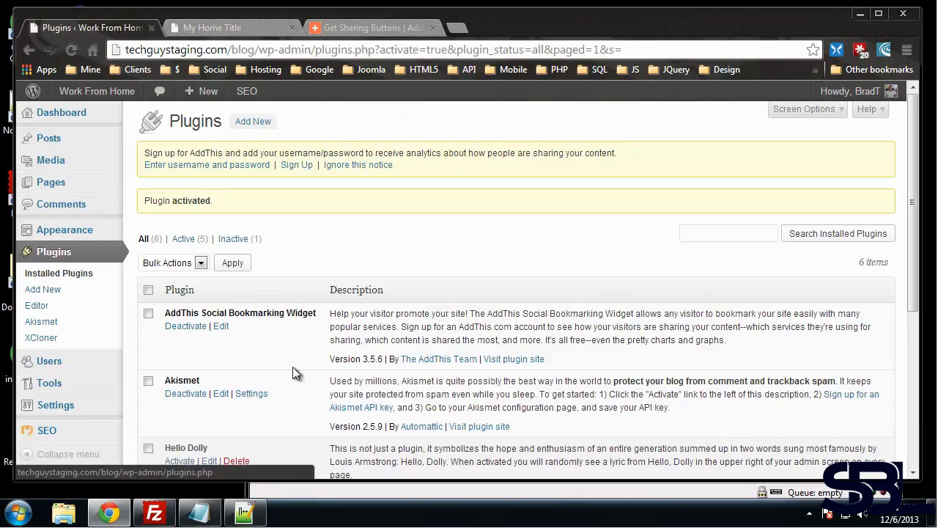
mouse_move(61, 414)
scroll(60, 414, down, 1)
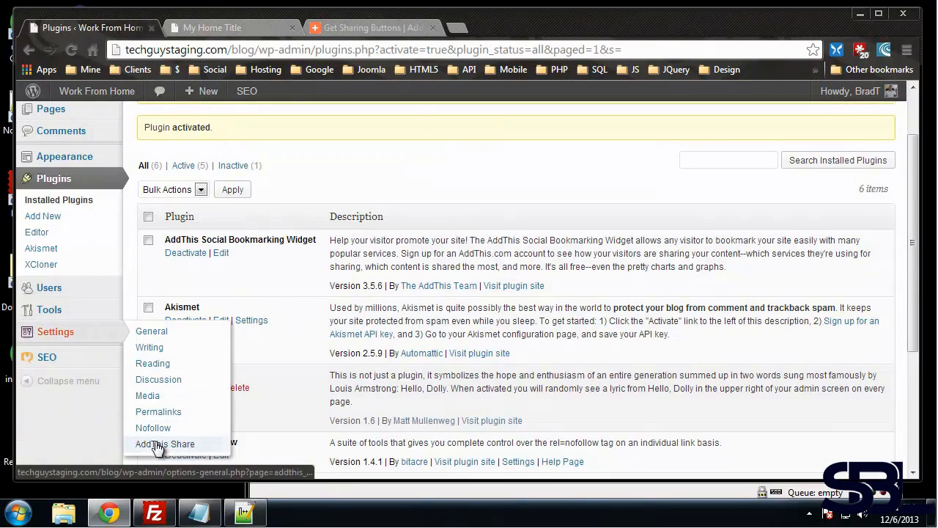
click(195, 446)
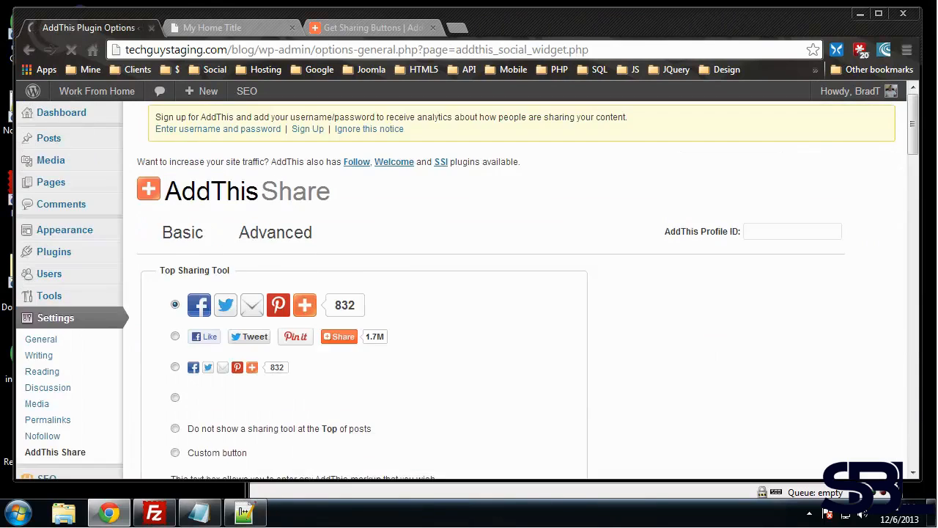
- Examine the Basic options for the top and bottom sharing tools and the post preview, and open the Advanced options
scroll(345, 273, down, 2)
scroll(348, 272, up, 2)
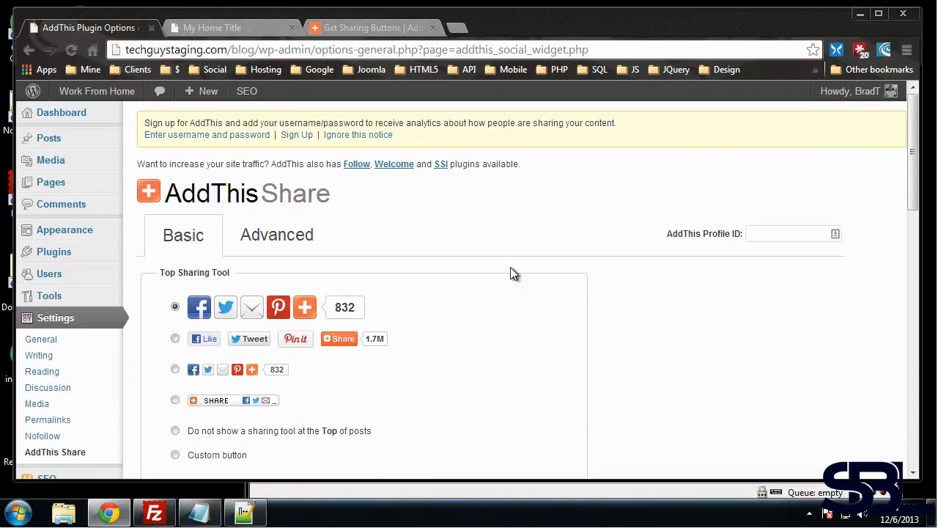
scroll(588, 286, down, 3)
scroll(593, 286, down, 2)
scroll(594, 285, up, 1)
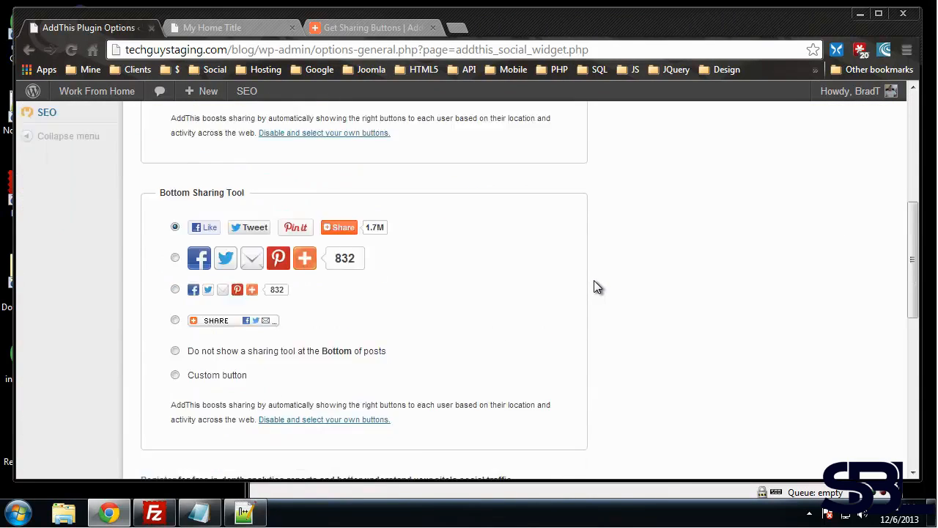
scroll(596, 287, up, 4)
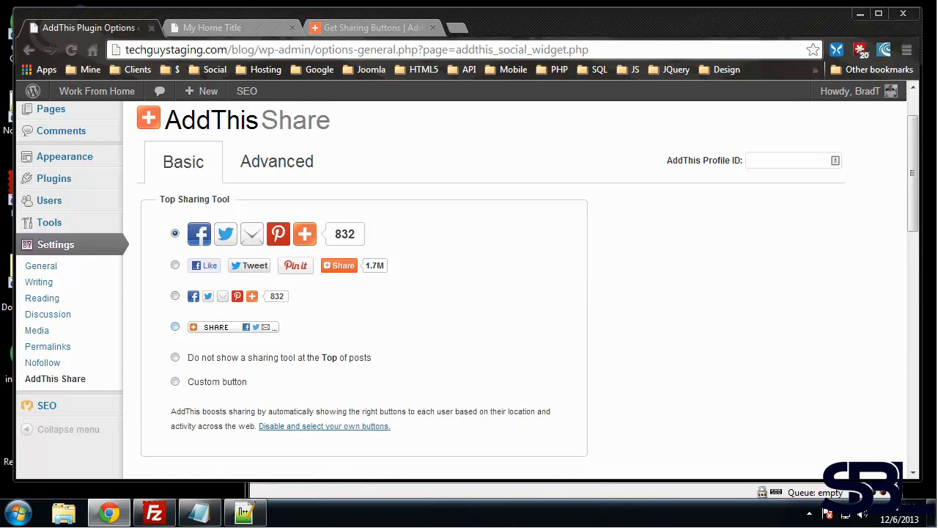
scroll(331, 357, down, 2)
scroll(335, 356, down, 2)
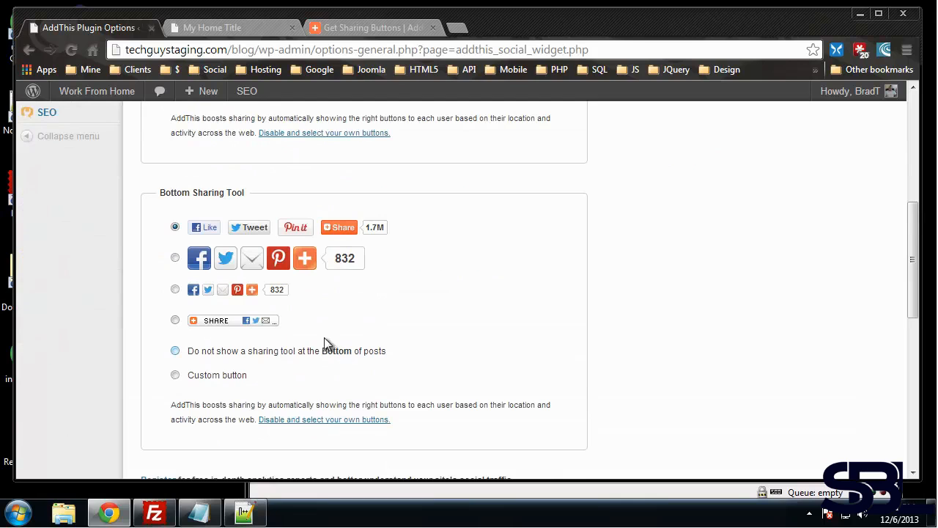
scroll(277, 324, down, 4)
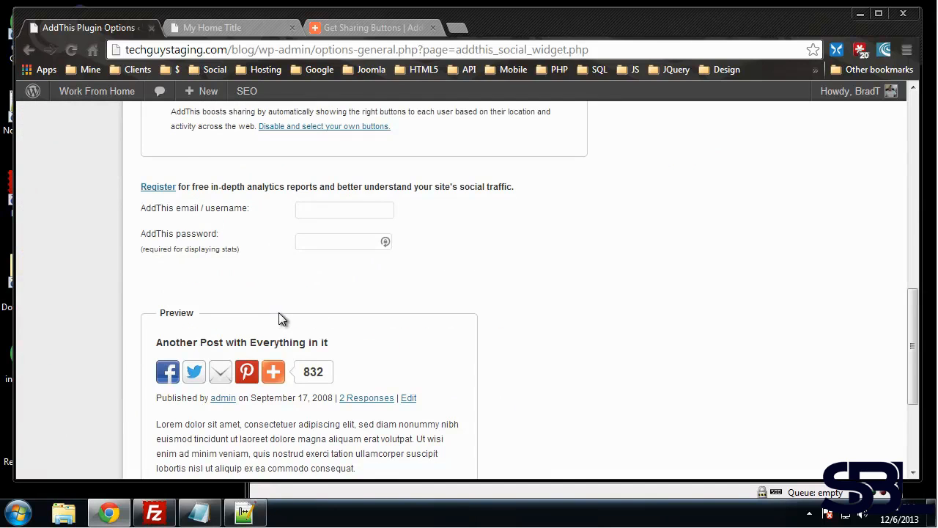
scroll(279, 312, down, 2)
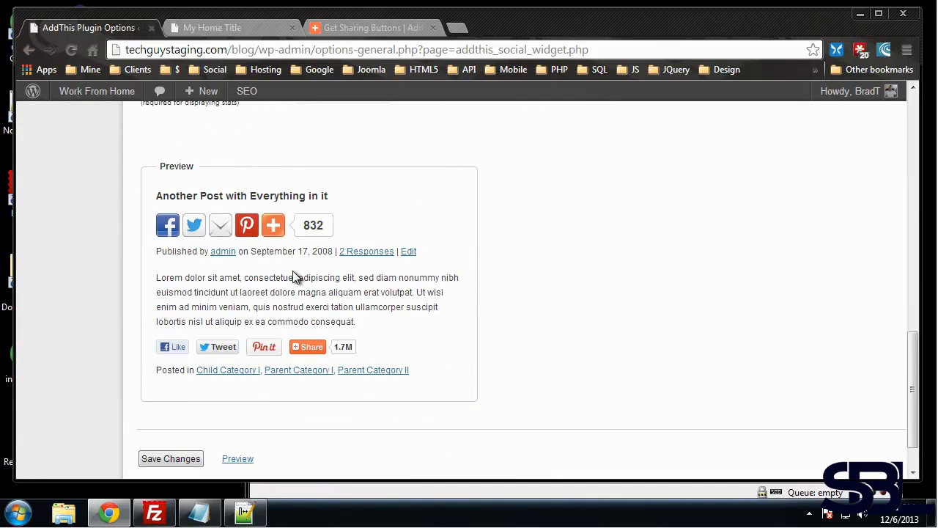
scroll(415, 256, up, 12)
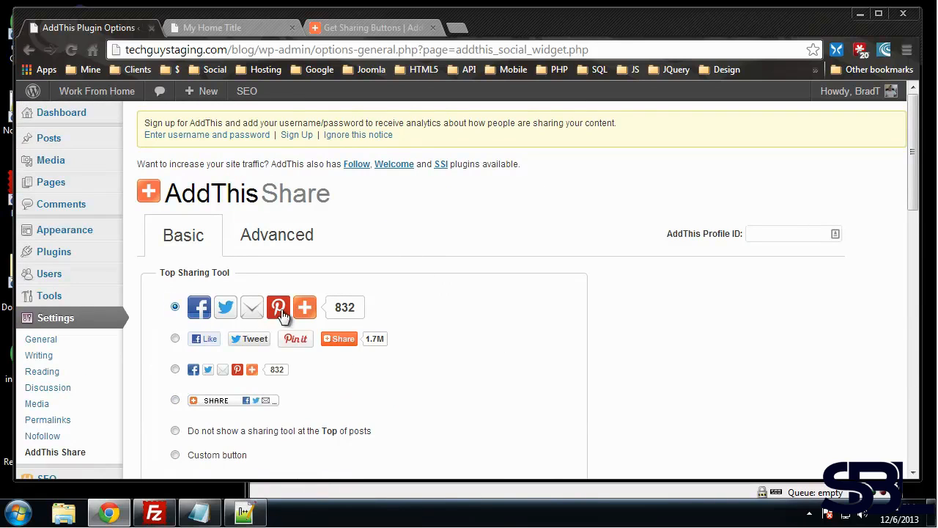
scroll(169, 349, down, 3)
scroll(206, 344, up, 3)
click(321, 238)
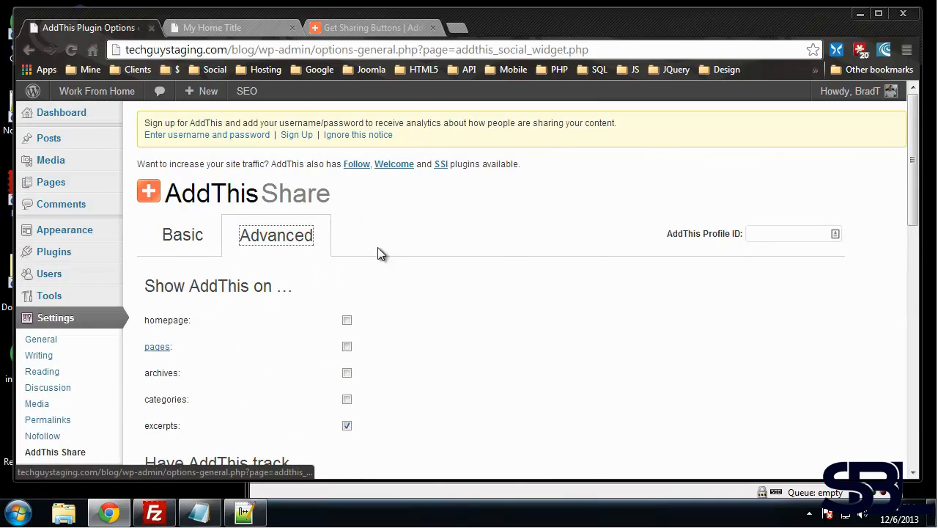
- Examine the Advanced AddThis options for display locations, tracking, display settings and additional settings
scroll(382, 253, down, 2)
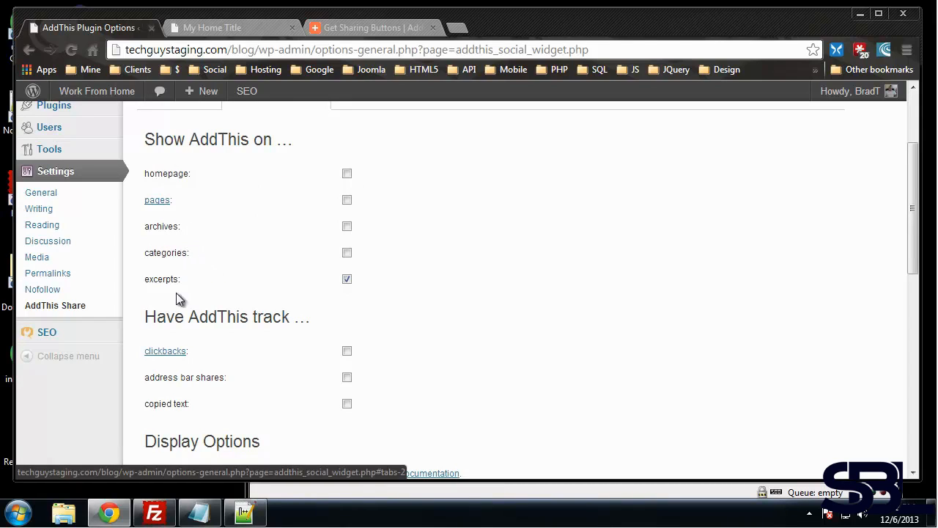
scroll(238, 311, down, 1)
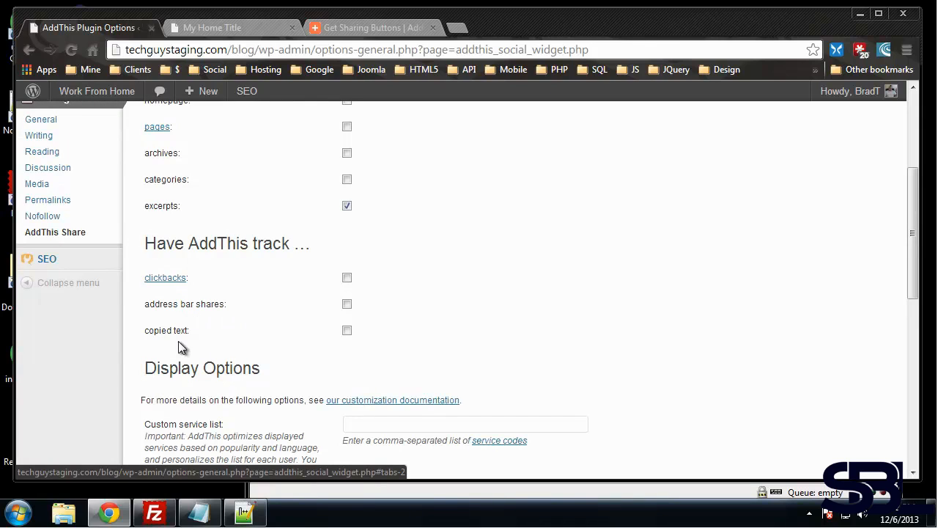
scroll(197, 345, down, 4)
scroll(200, 345, up, 1)
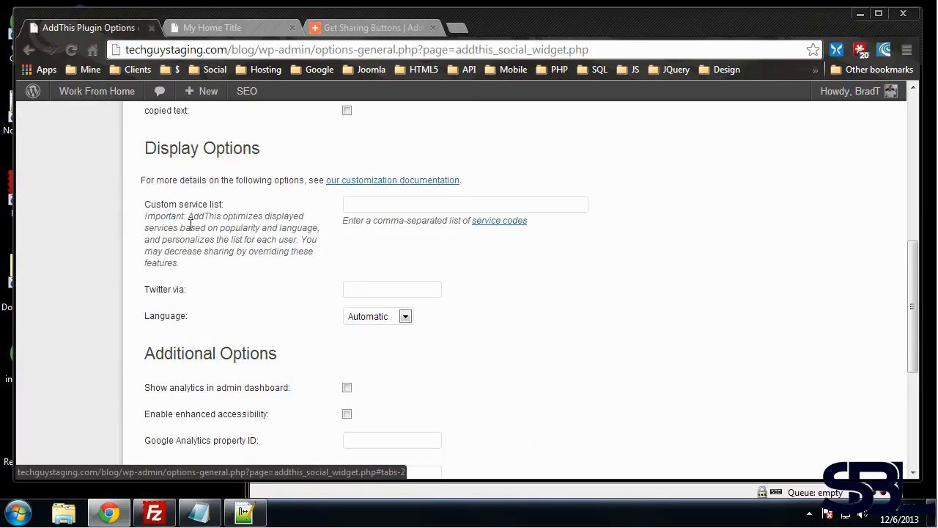
scroll(224, 239, down, 1)
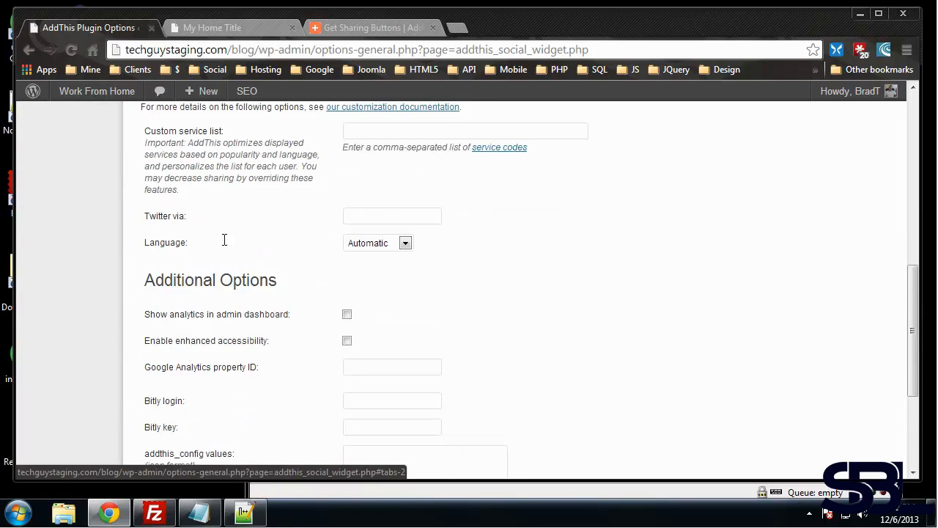
scroll(224, 240, down, 1)
scroll(162, 253, down, 1)
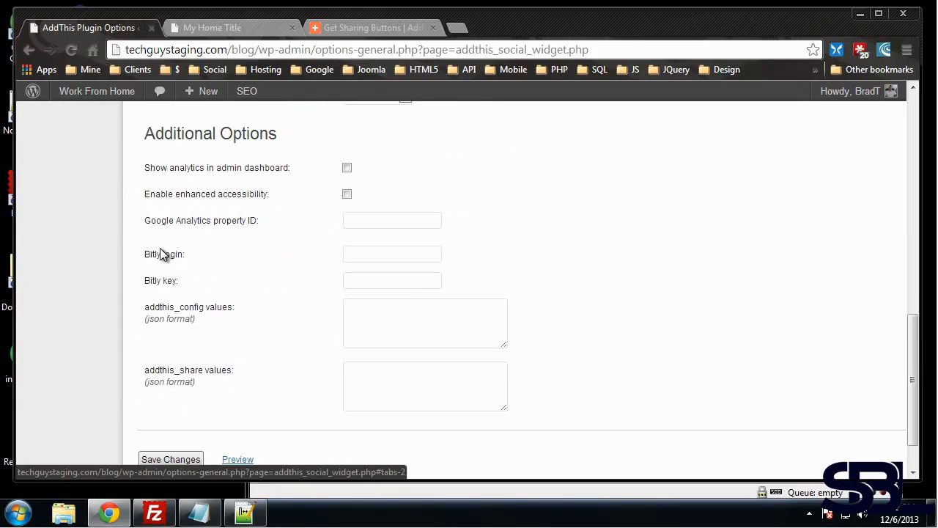
scroll(163, 253, up, 1)
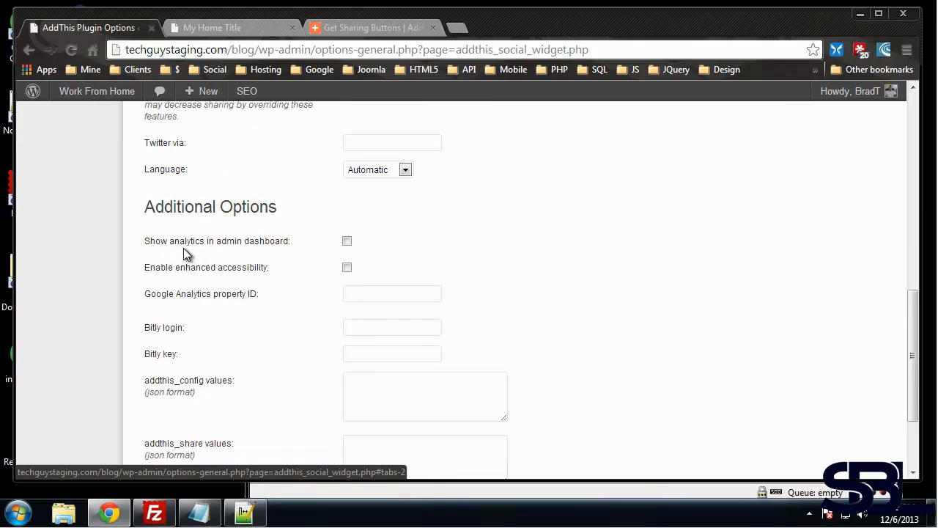
scroll(180, 254, down, 2)
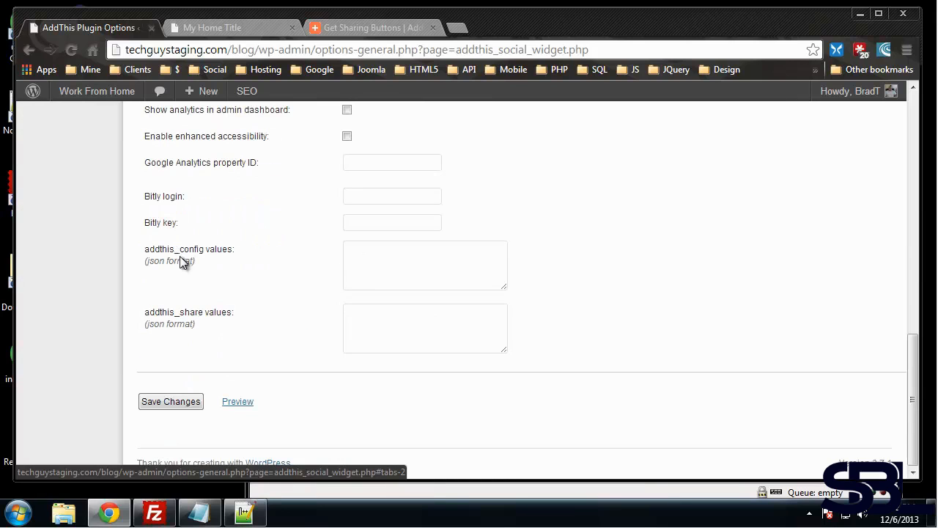
scroll(183, 262, up, 12)
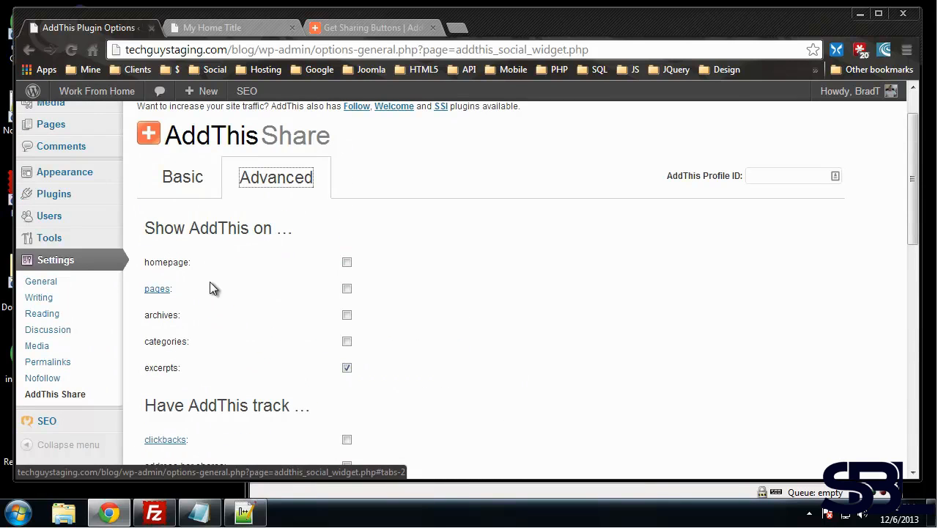
- Show AddThis on the homepage, pages, archives and categories as well as excerpts, and save the changes
click(348, 290)
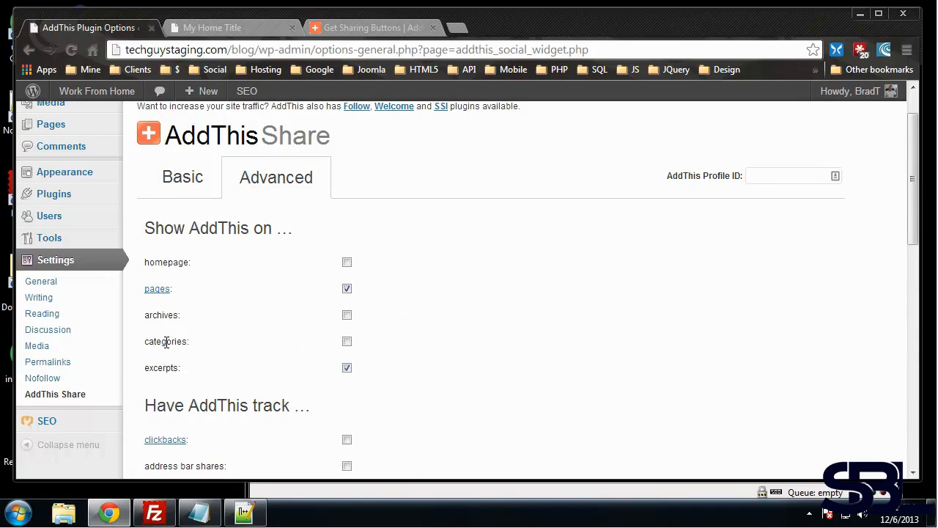
click(348, 343)
scroll(613, 355, up, 2)
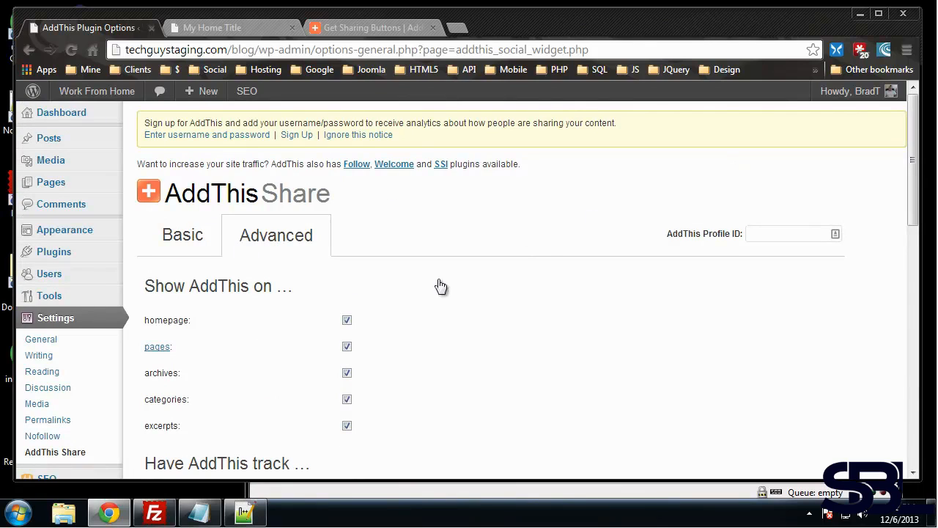
scroll(530, 298, down, 15)
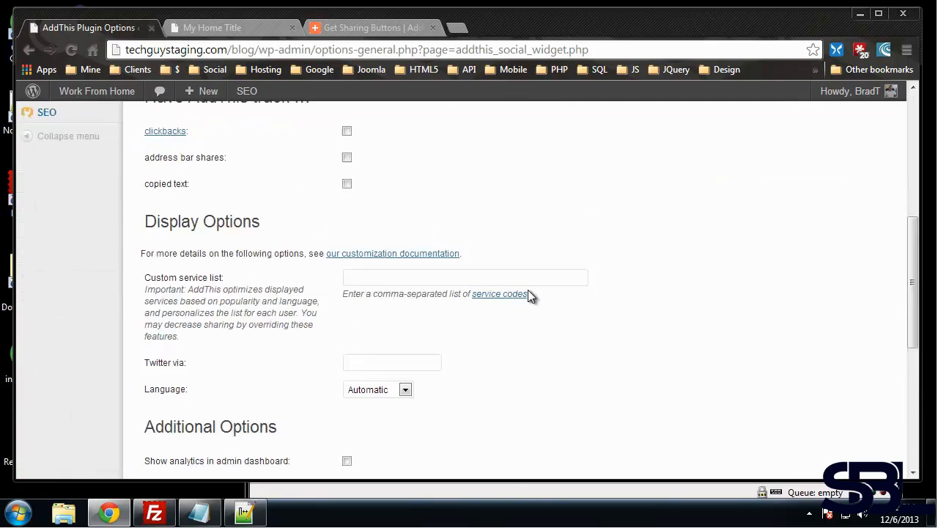
click(178, 401)
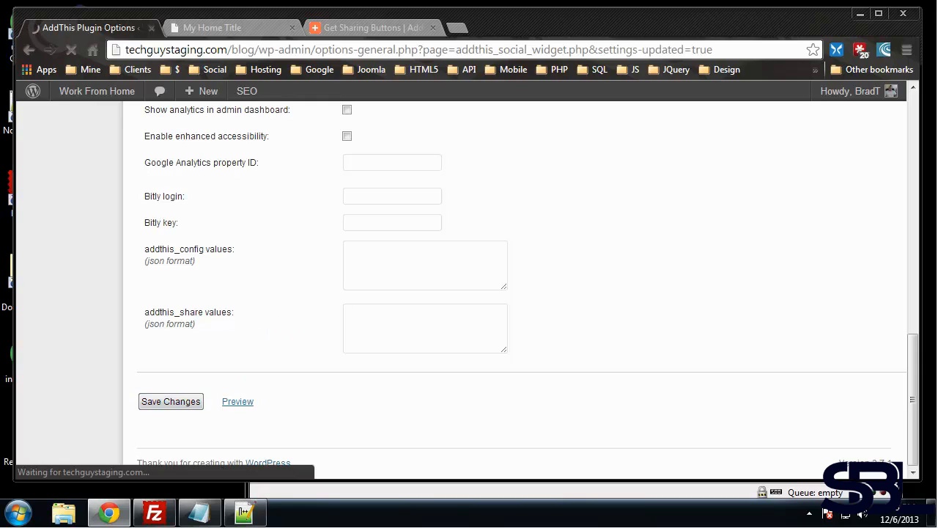
- Switch to the blog's home page, reload it and check the sharing buttons beneath the Home Office Organization post
click(213, 28)
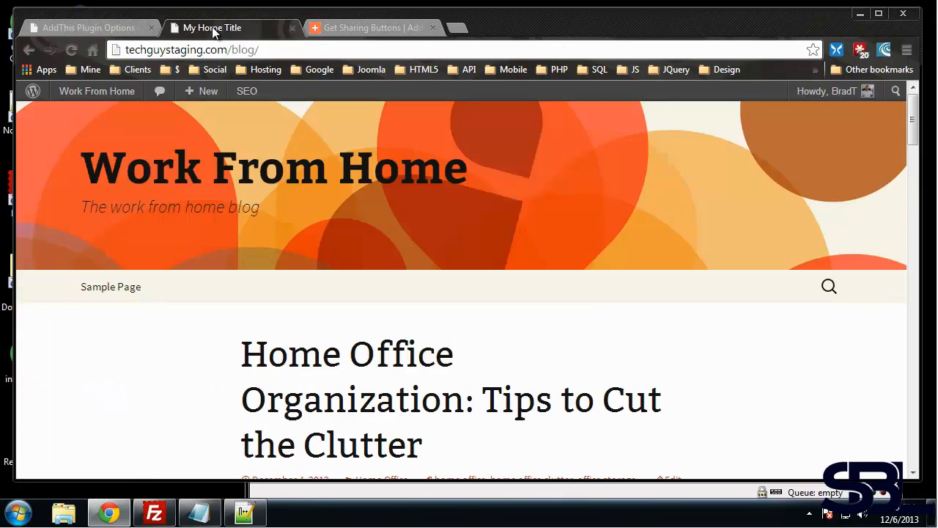
click(71, 50)
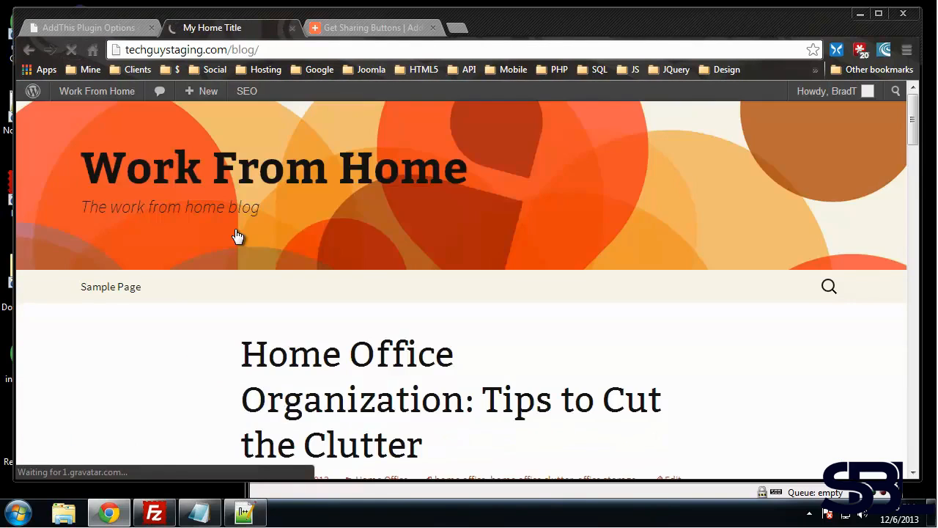
scroll(237, 237, down, 2)
scroll(236, 237, down, 2)
scroll(238, 237, down, 15)
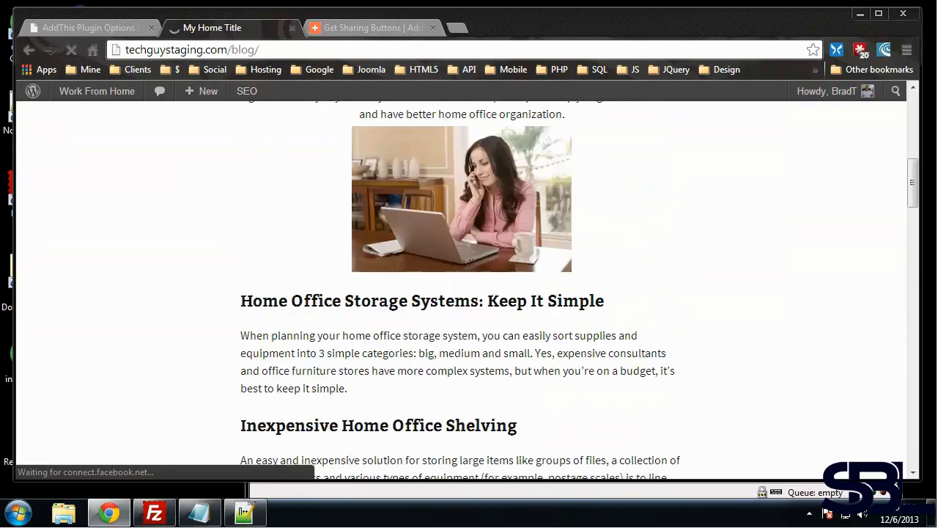
scroll(115, 212, down, 2)
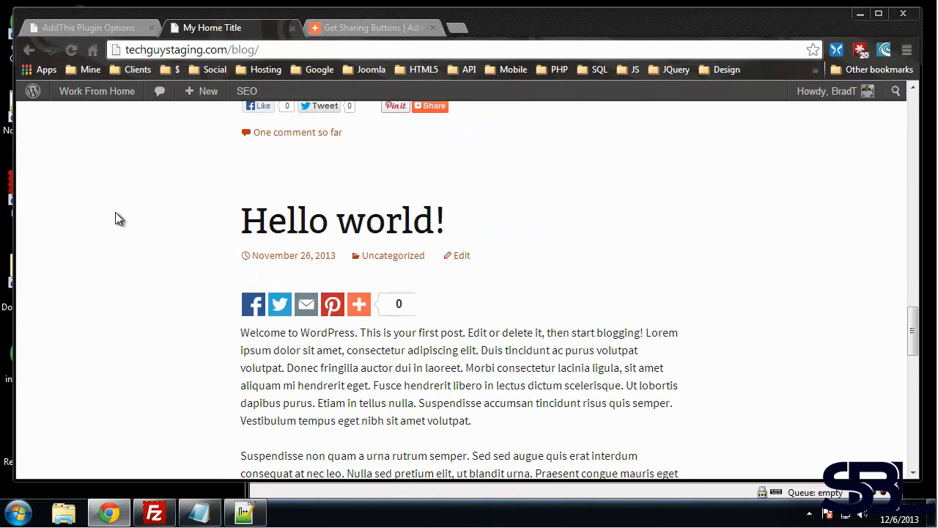
scroll(114, 210, up, 3)
scroll(114, 210, up, 1)
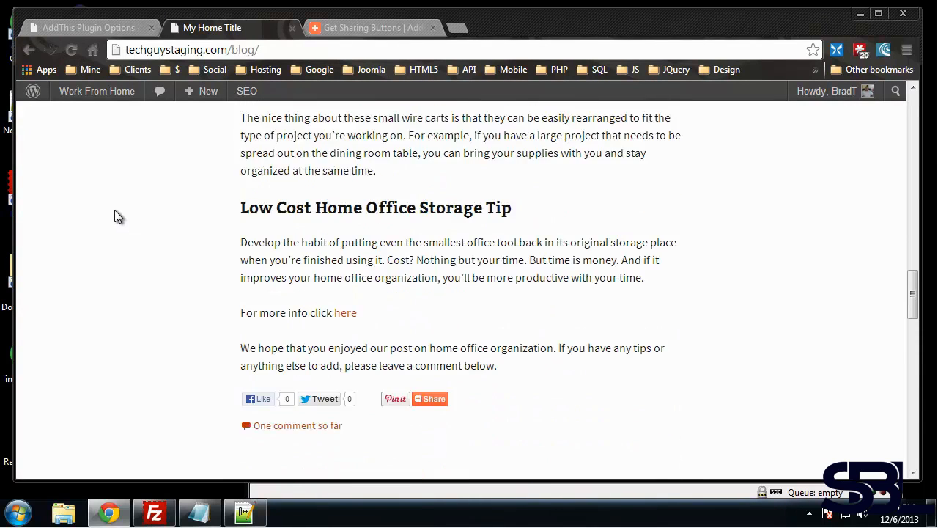
- View the Share services beneath the Home Office Organization post and check the sharing buttons above and below the Hello world! post
scroll(115, 211, down, 2)
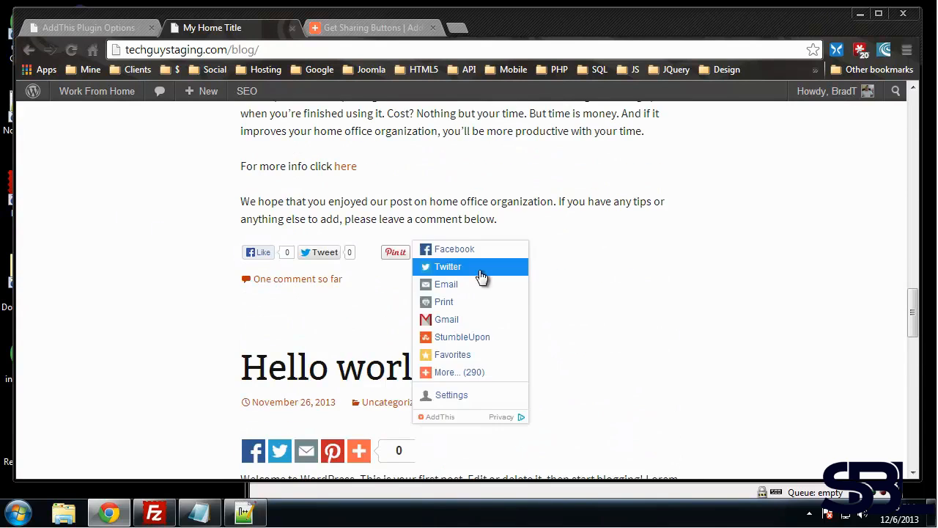
scroll(482, 274, down, 3)
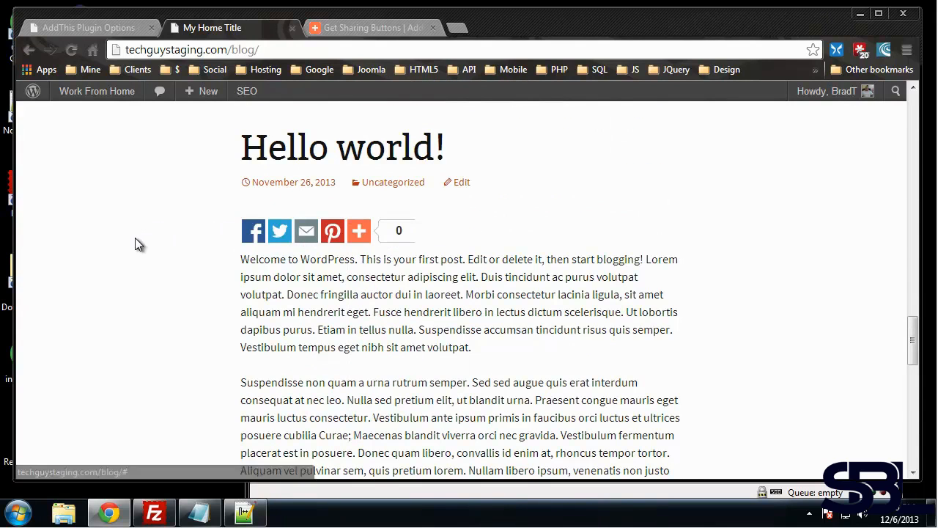
mouse_move(359, 230)
scroll(124, 230, down, 2)
scroll(130, 228, down, 6)
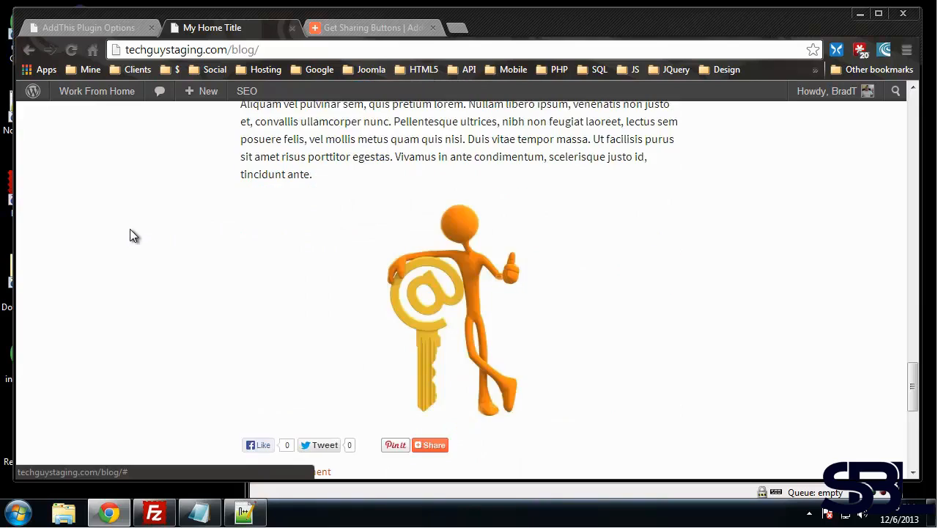
- Preview the Home Office Organization post's Facebook share with "On a Page you manage" and its Twitter share, closing both without posting
scroll(136, 227, up, 9)
scroll(148, 233, up, 20)
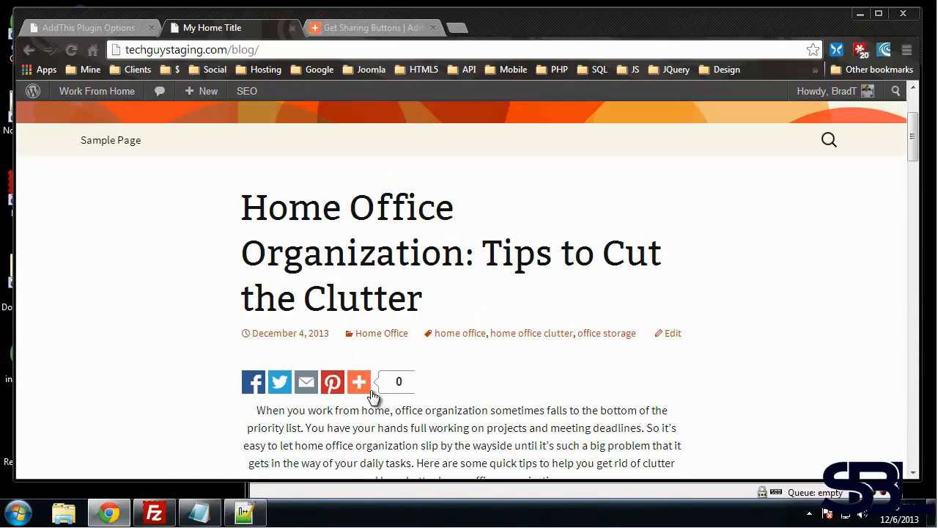
scroll(114, 370, down, 1)
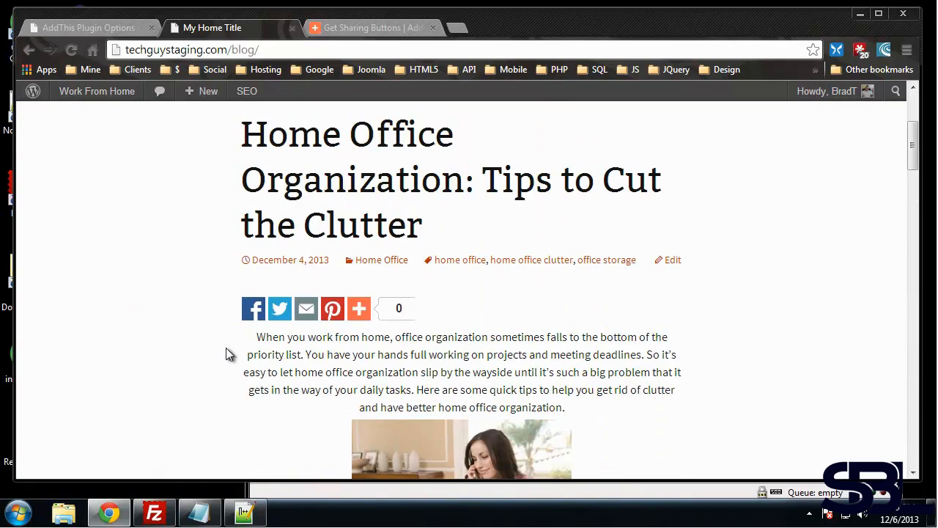
click(254, 309)
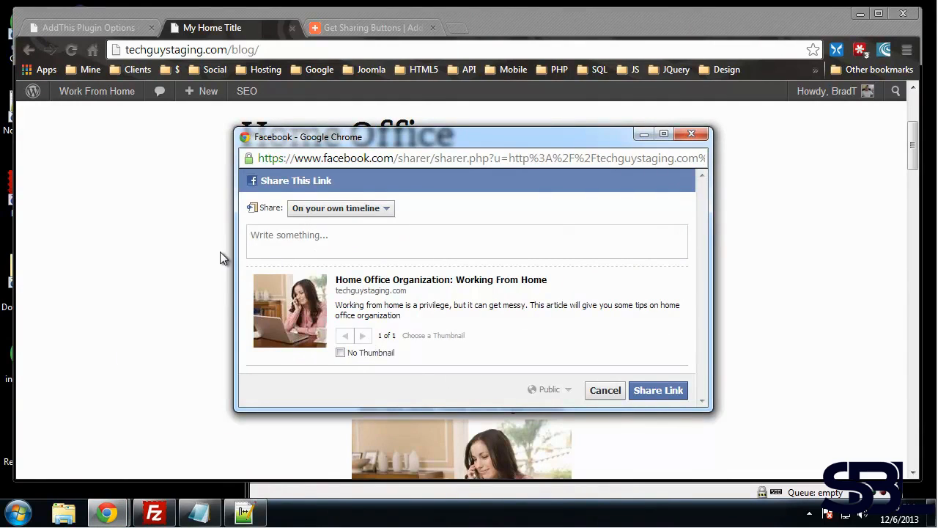
click(340, 237)
click(360, 211)
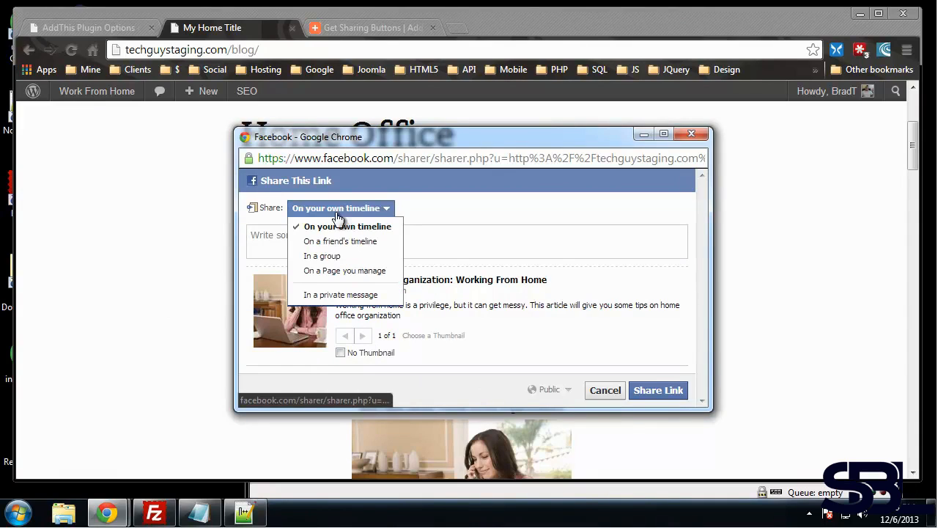
click(356, 271)
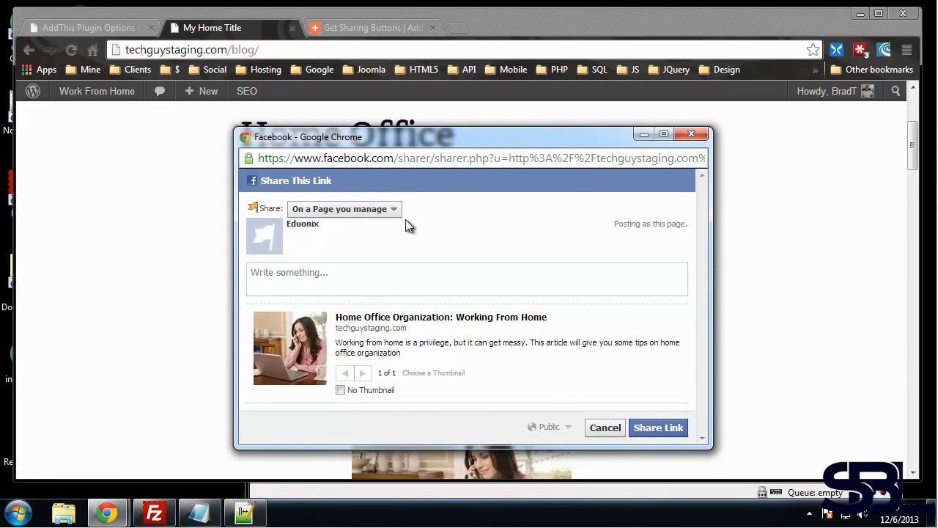
click(690, 135)
click(284, 307)
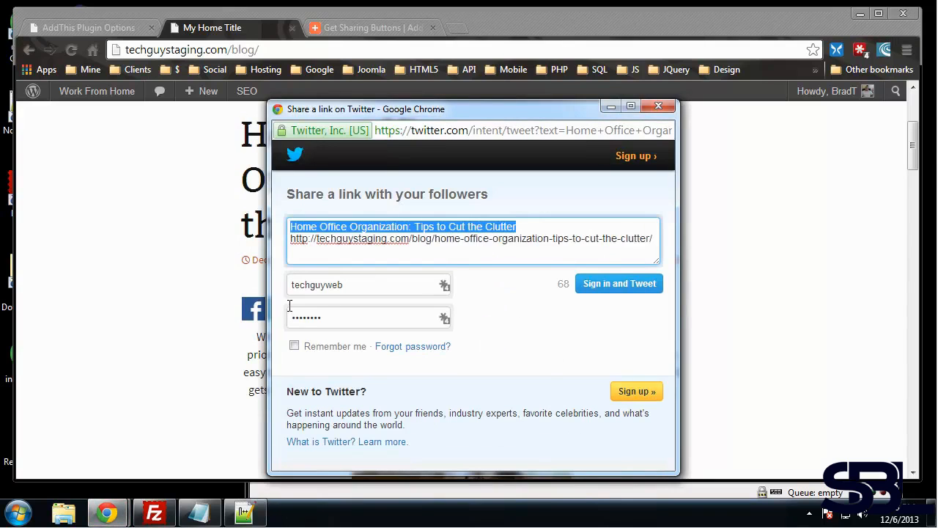
click(659, 107)
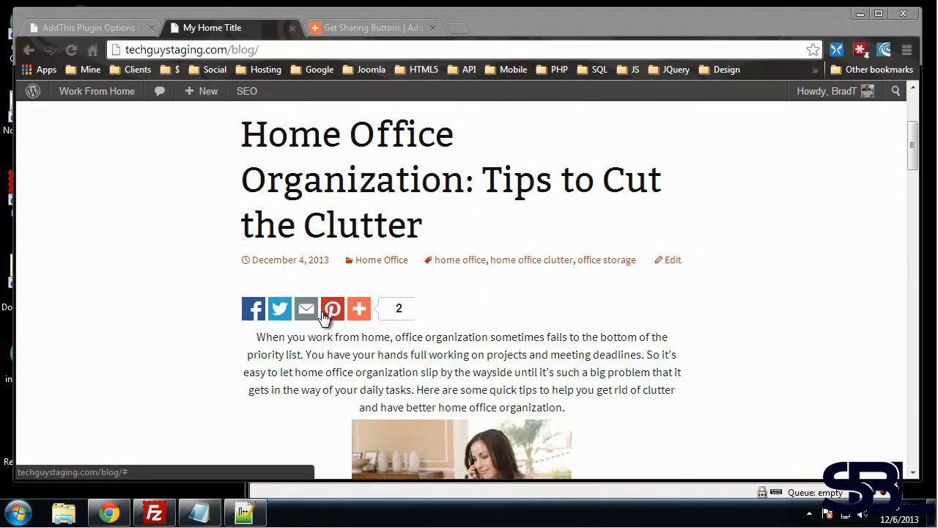
- Browse the full list of AddThis sharing services for the Home Office Organization post, close it and return to the blog's header
mouse_move(363, 318)
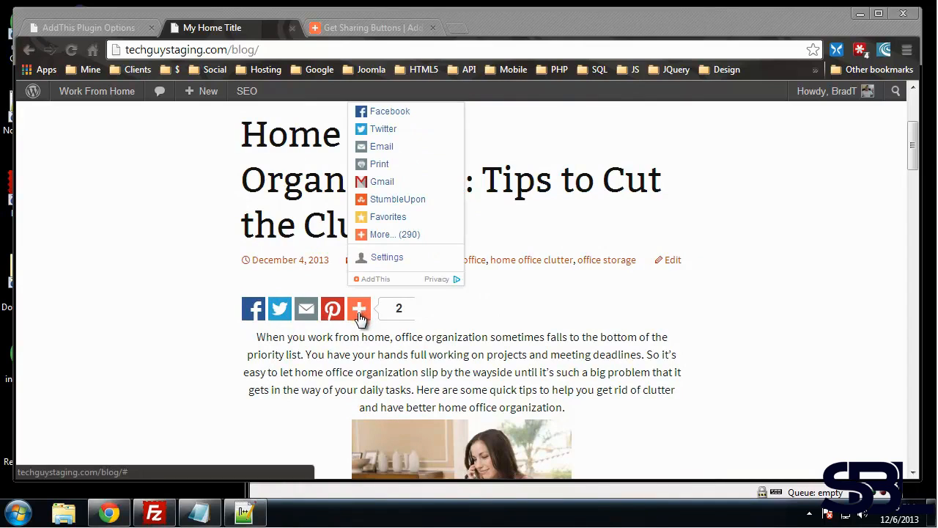
click(400, 234)
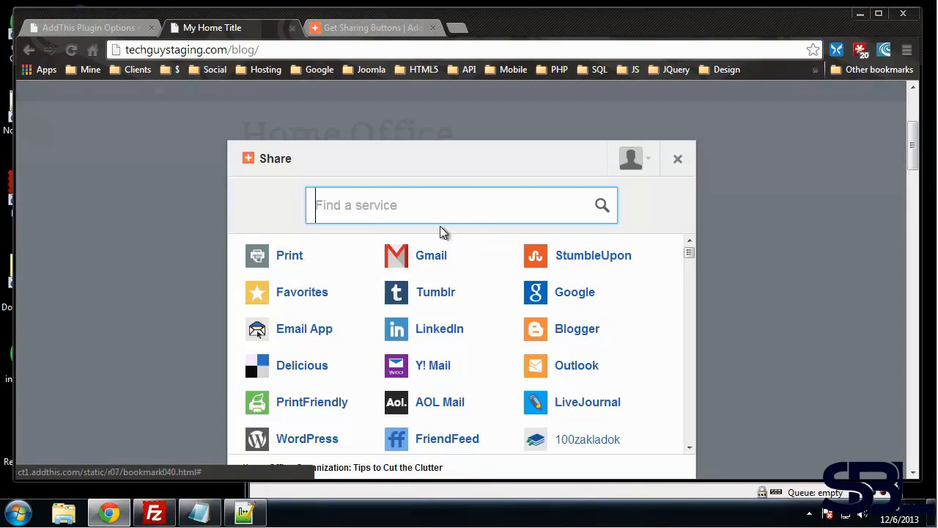
scroll(592, 272, down, 3)
scroll(592, 297, down, 4)
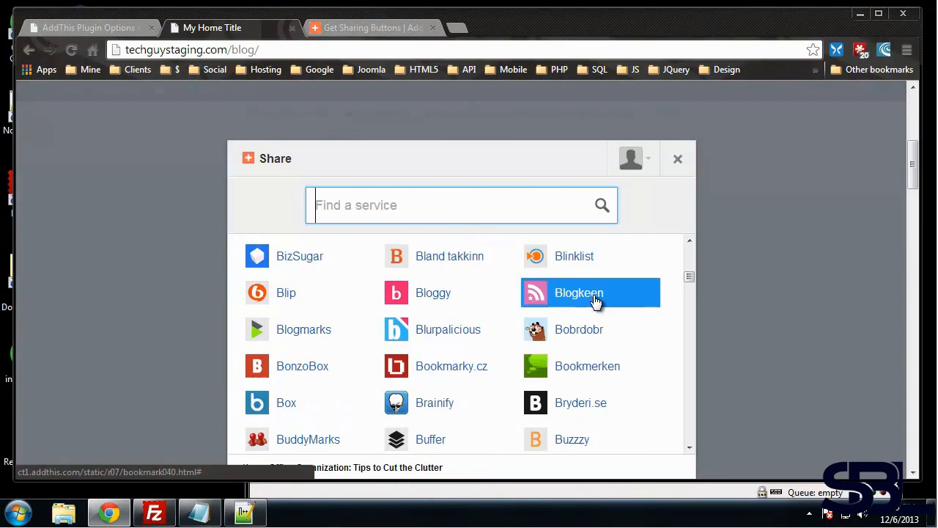
drag(693, 275, 701, 365)
click(679, 161)
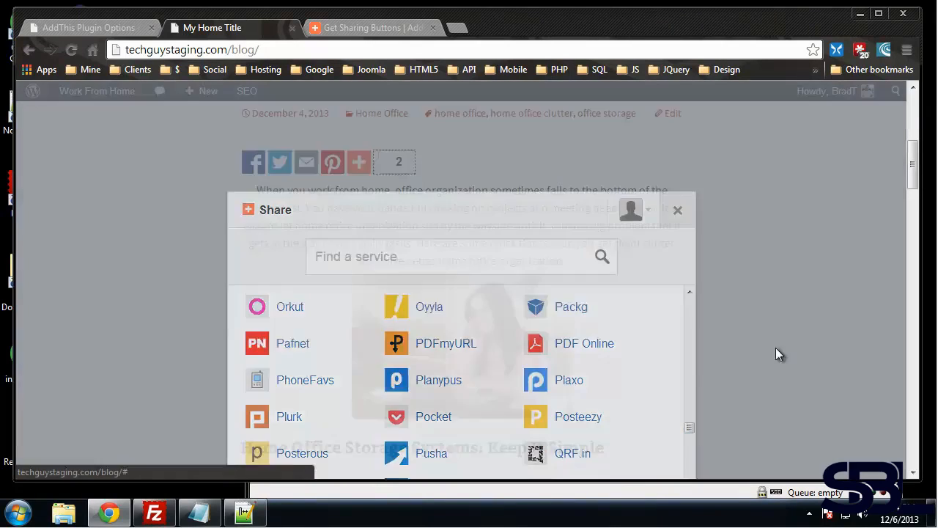
scroll(864, 293, up, 4)
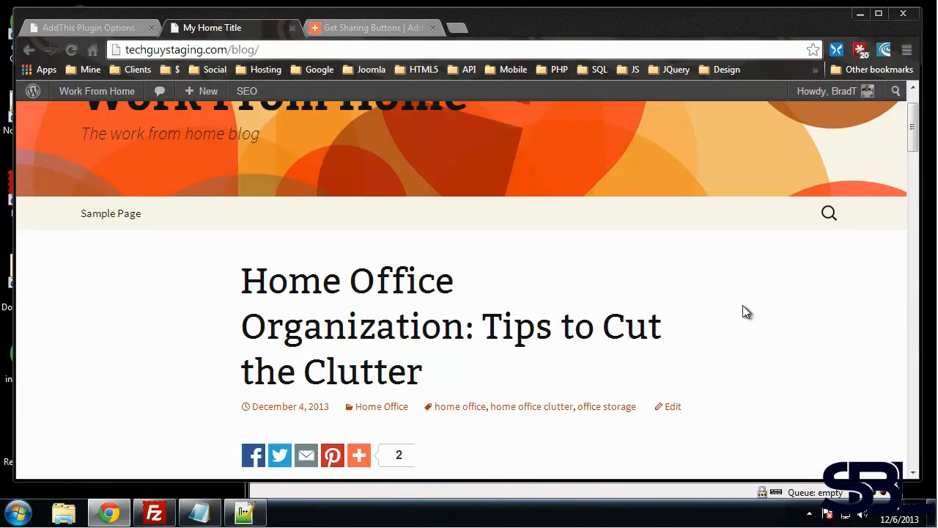
scroll(743, 305, up, 1)
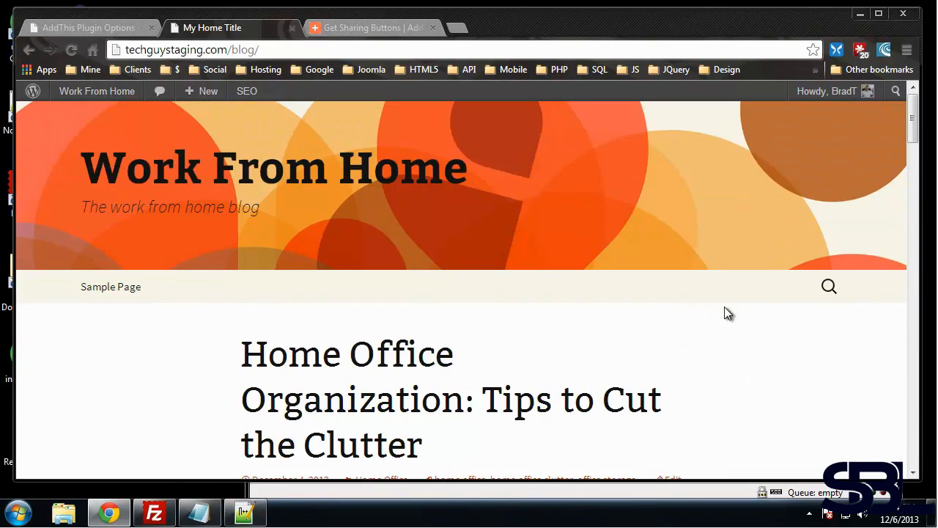